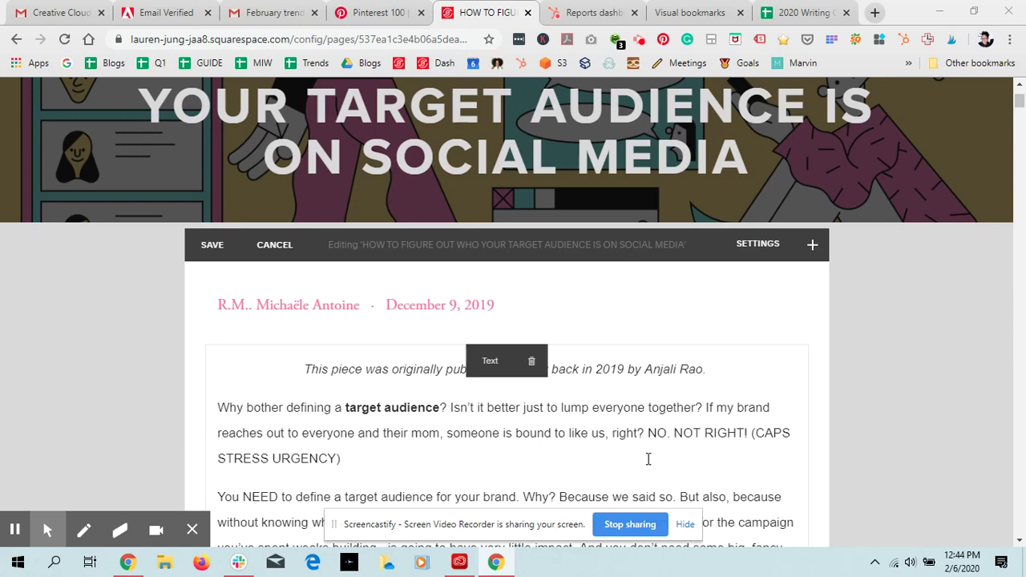
# Look over the HubSpot planning options and the target audience keyword rows in the 2020 Writing Calendar spreadsheet
pyautogui.click(566, 13)
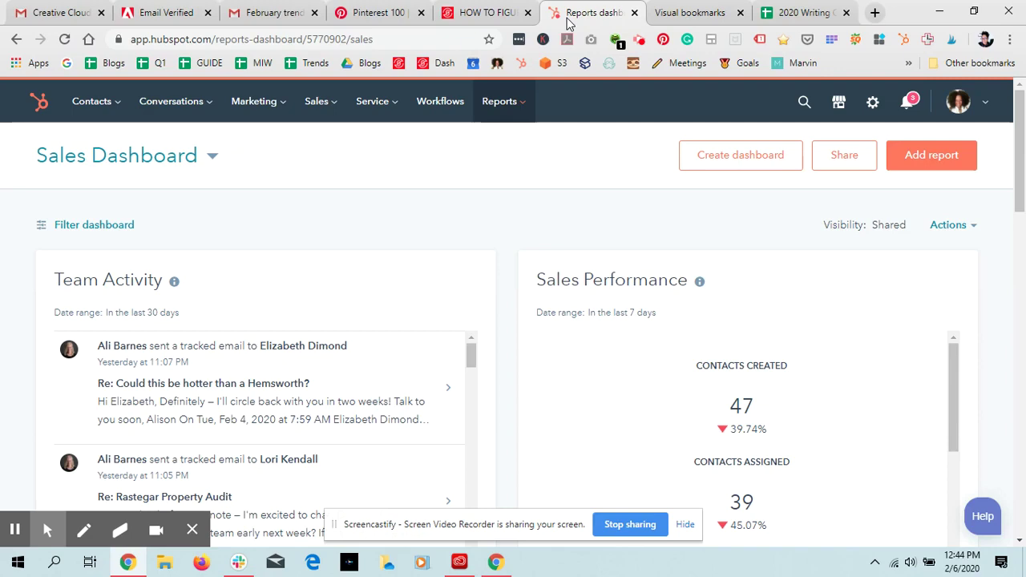
pyautogui.click(458, 15)
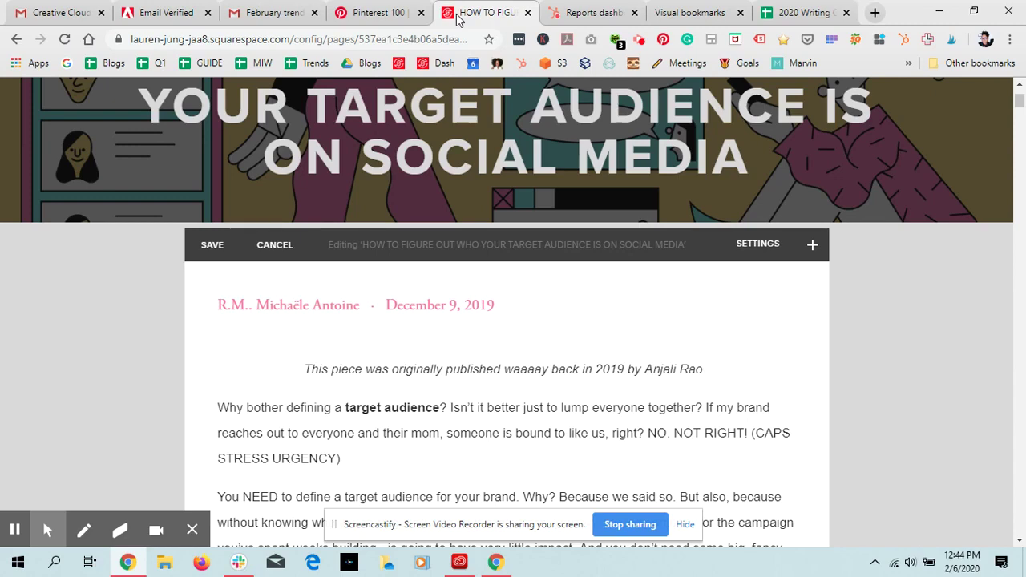
pyautogui.click(558, 20)
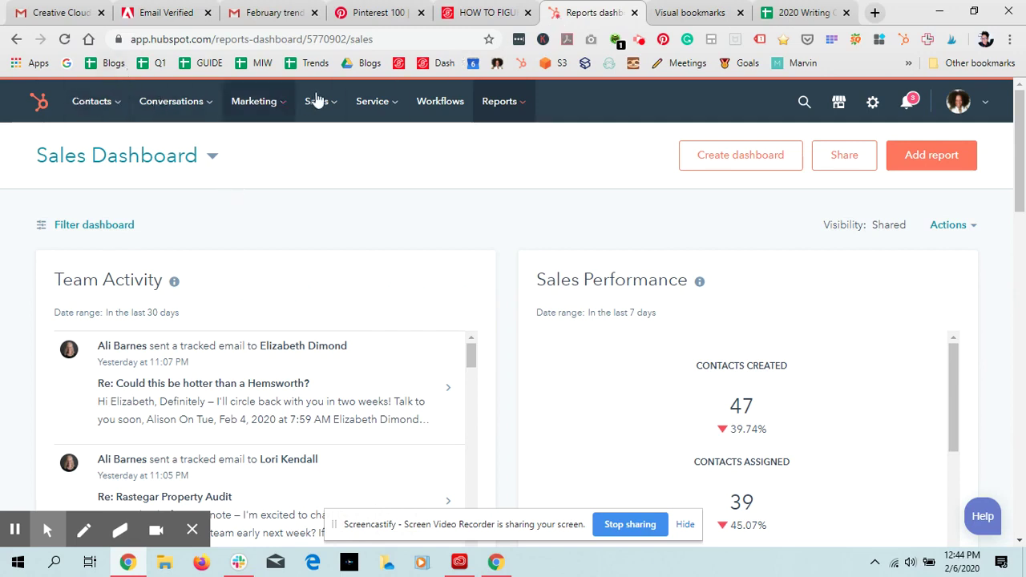
pyautogui.click(281, 104)
pyautogui.moveTo(309, 352)
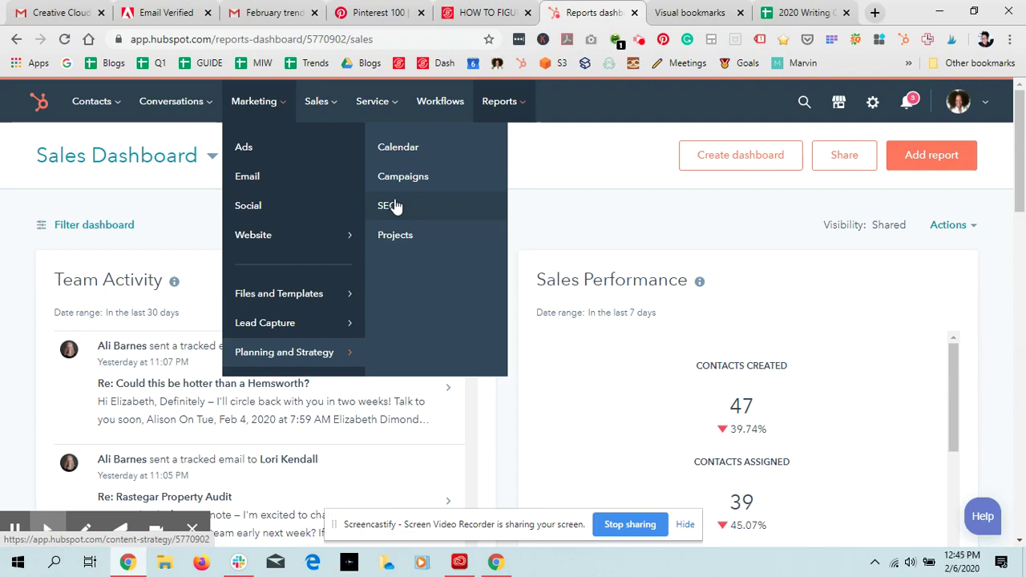
pyautogui.click(802, 12)
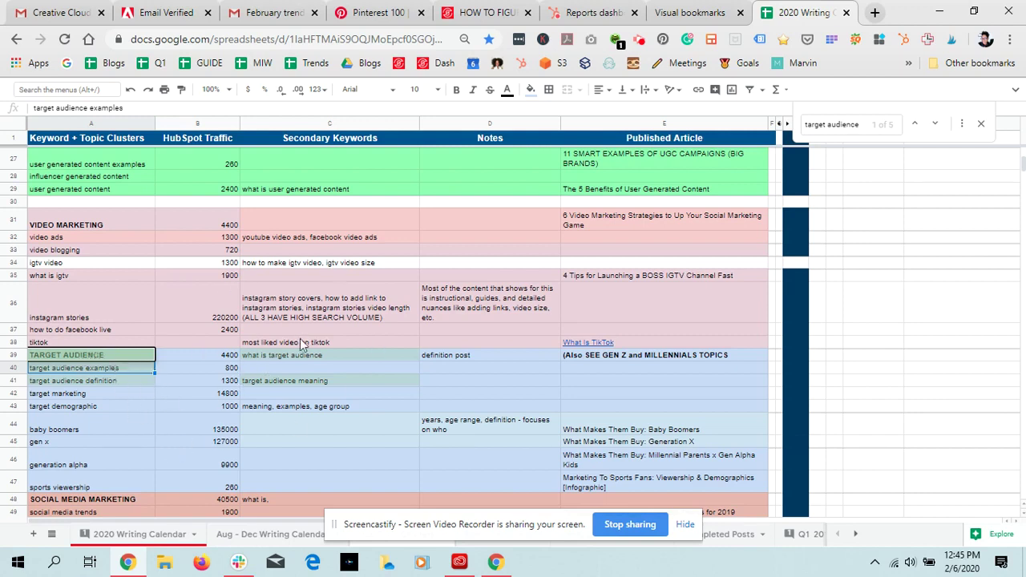
pyautogui.click(281, 372)
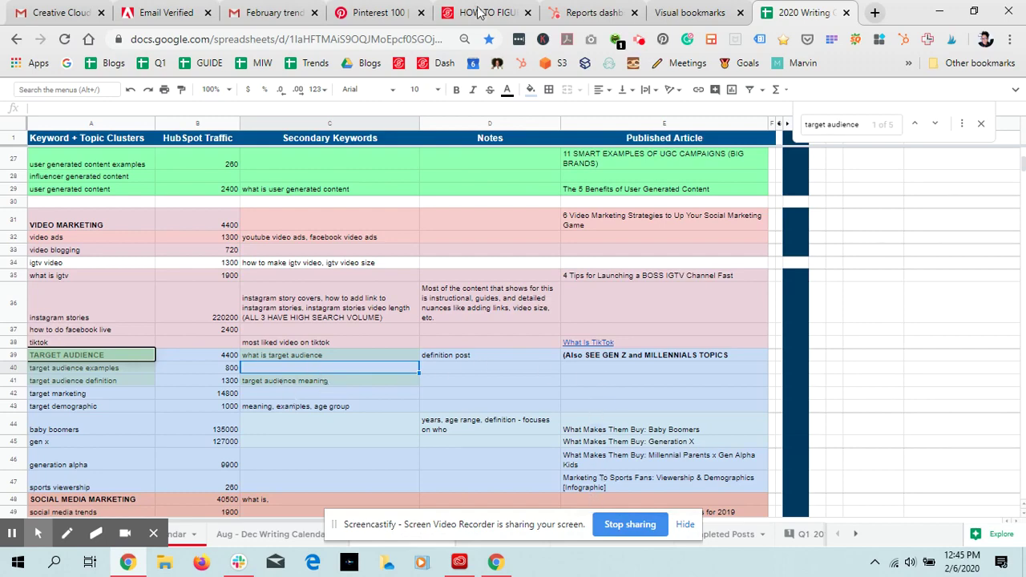
# Switch to HubSpot and open its SEO tool from the marketing planning and strategy area
pyautogui.click(564, 12)
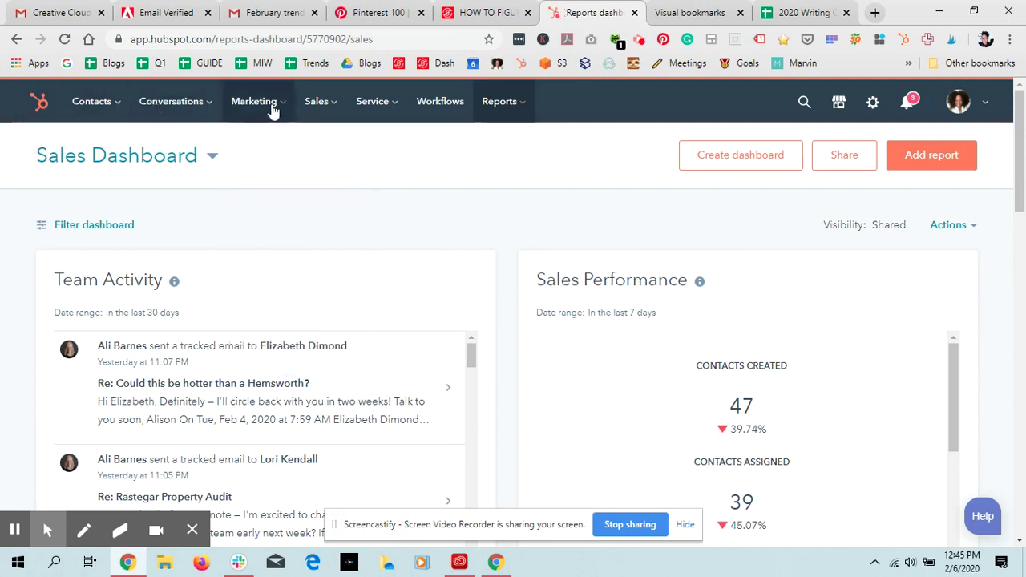
pyautogui.moveTo(286, 106)
pyautogui.moveTo(294, 353)
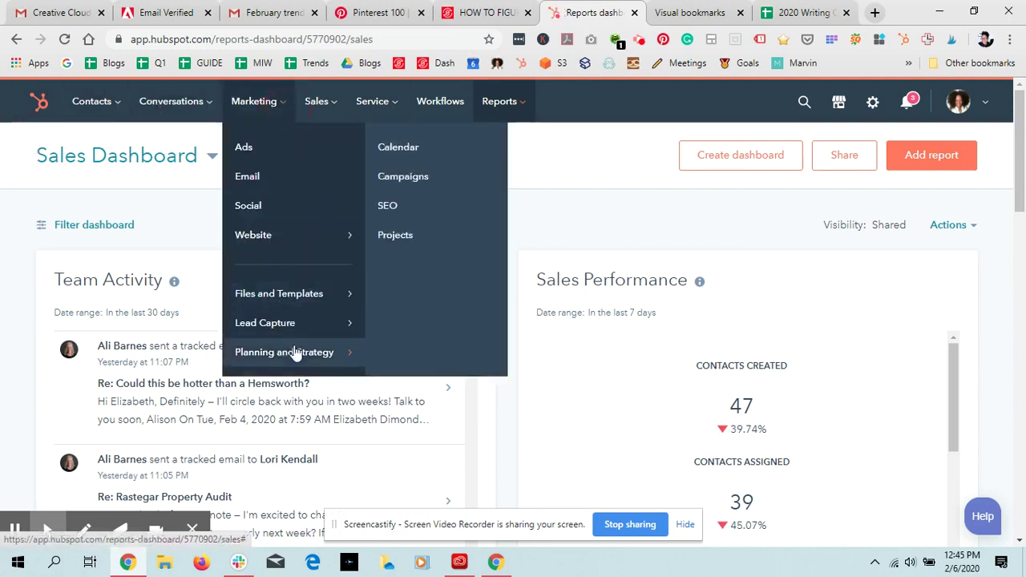
pyautogui.click(385, 213)
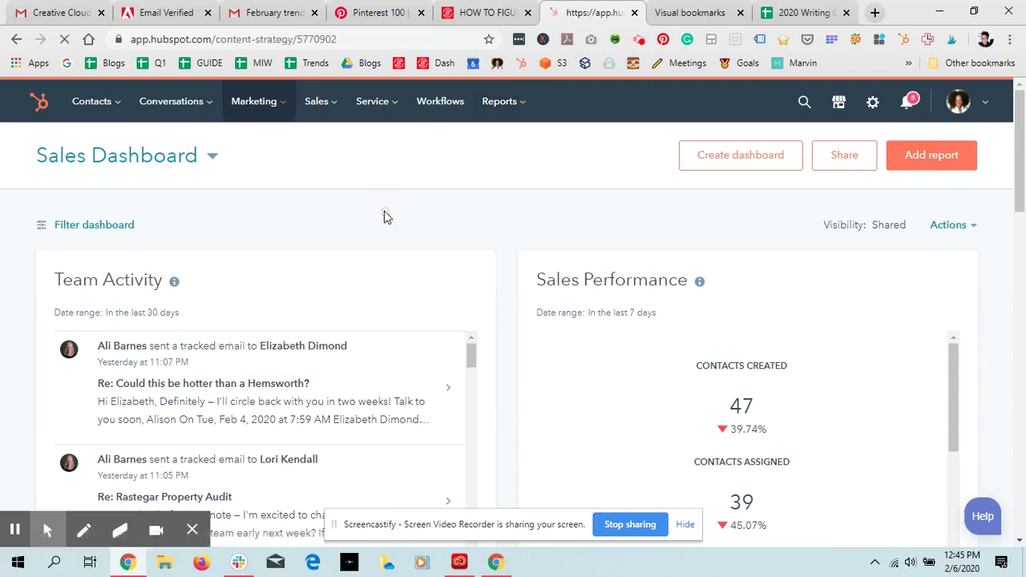
# Switch to the Squarespace blog post and change the original publication year in its italic opening line to 2014
pyautogui.click(485, 12)
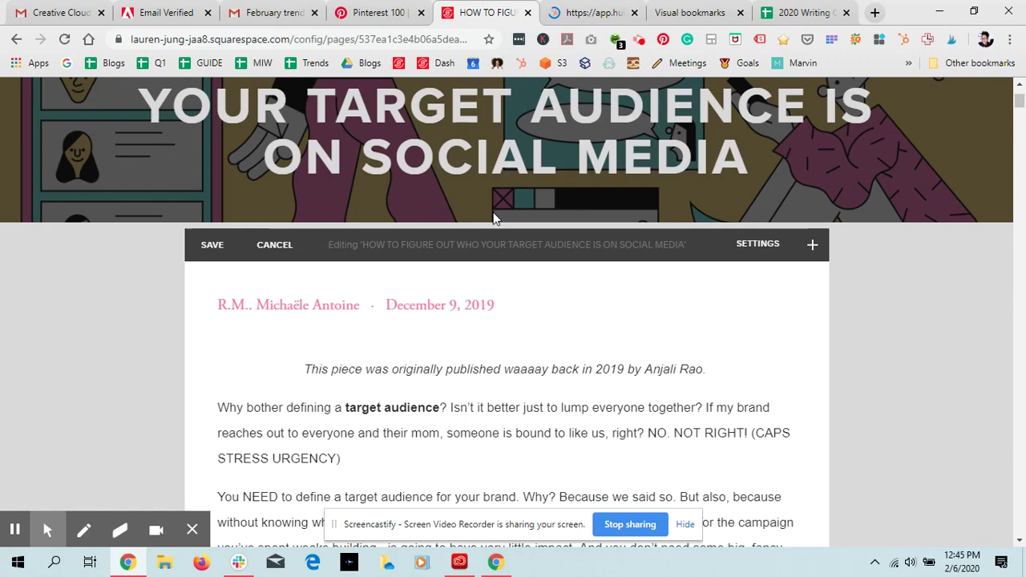
pyautogui.moveTo(1020, 102); pyautogui.dragTo(1019, 95)
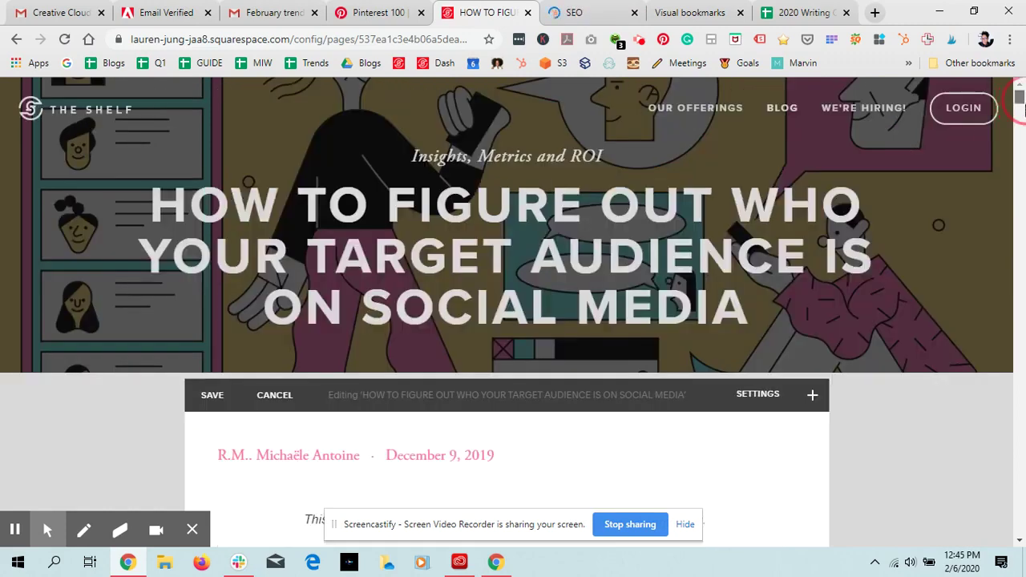
pyautogui.scroll(-2, 708, 267)
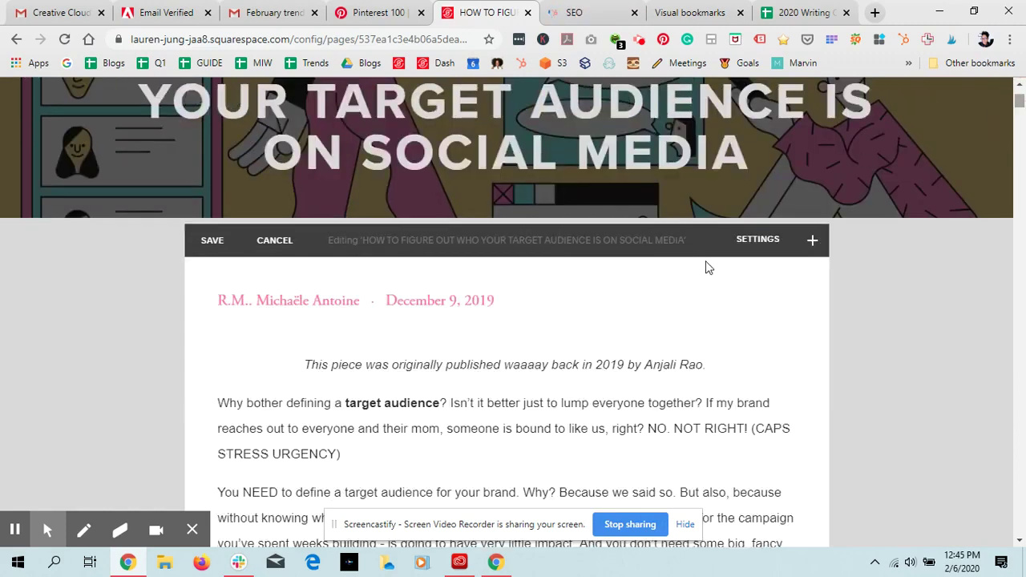
pyautogui.click(617, 364)
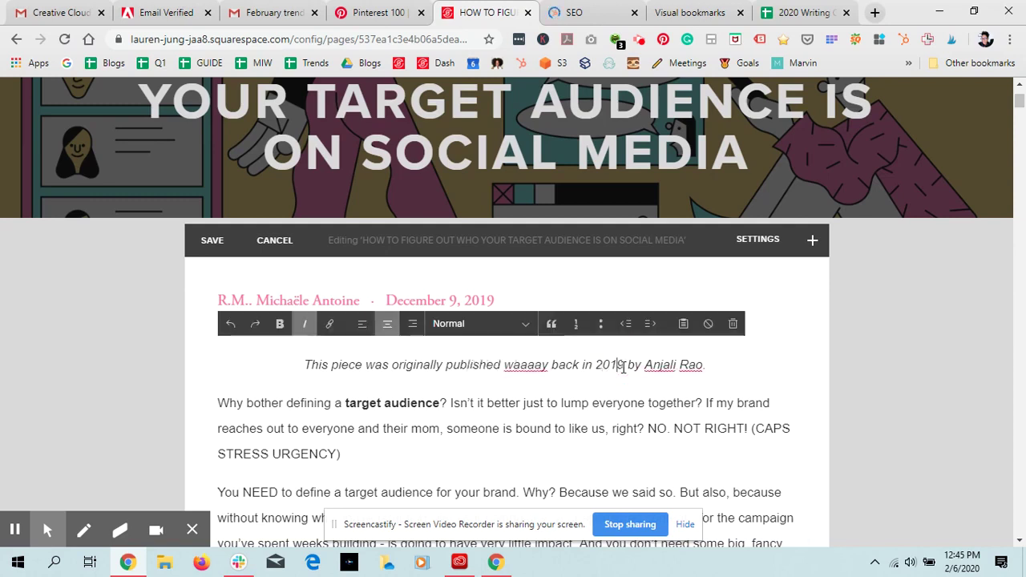
pyautogui.press('Delete')
pyautogui.write('4')
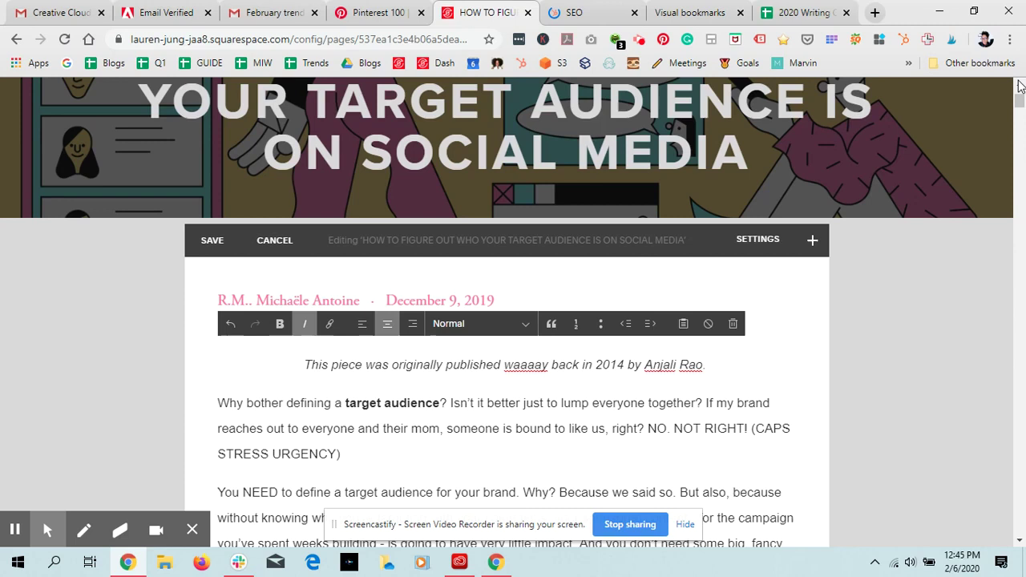
pyautogui.scroll(1, 1011, 80)
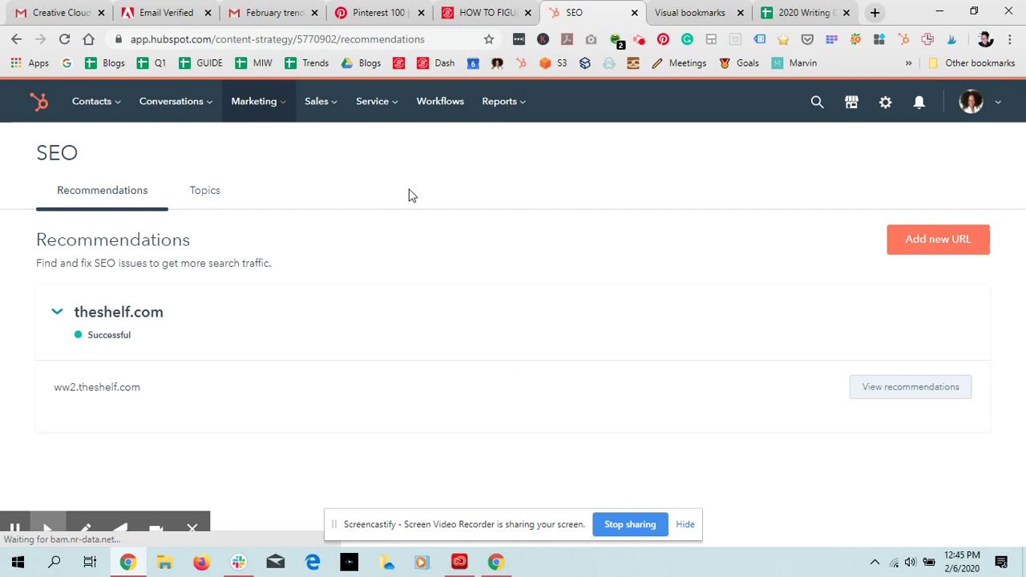
# Open the target audience topic cluster in HubSpot's SEO tool and check the URLs attached to the core topic and the sports viewership subtopic
pyautogui.click(204, 197)
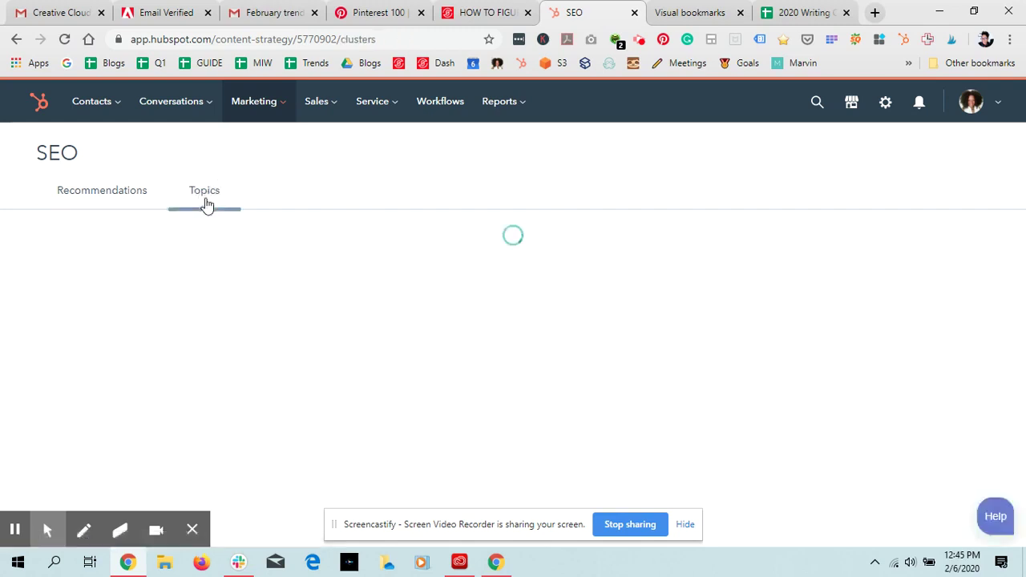
pyautogui.scroll(-4, 1023, 216)
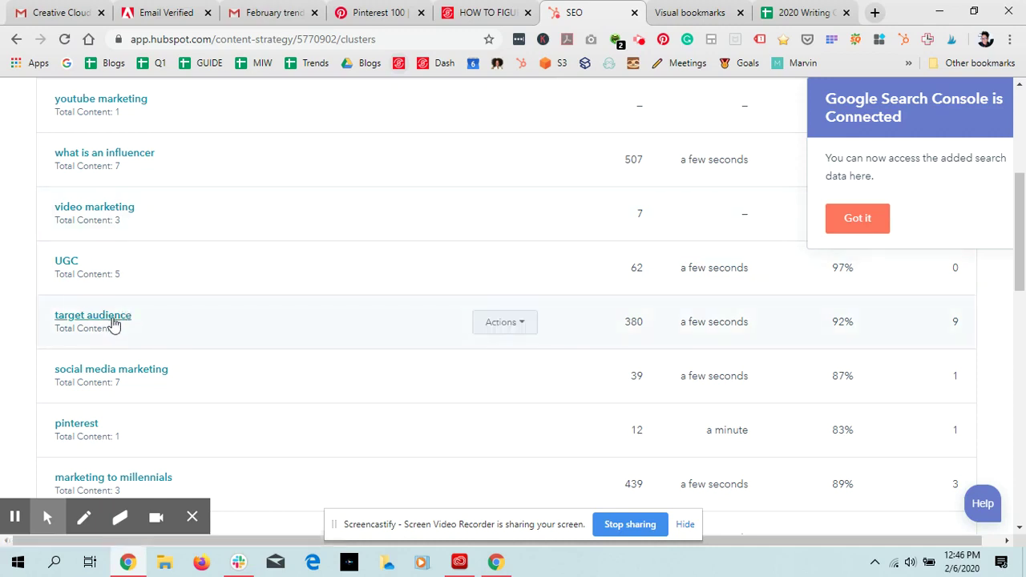
pyautogui.click(113, 320)
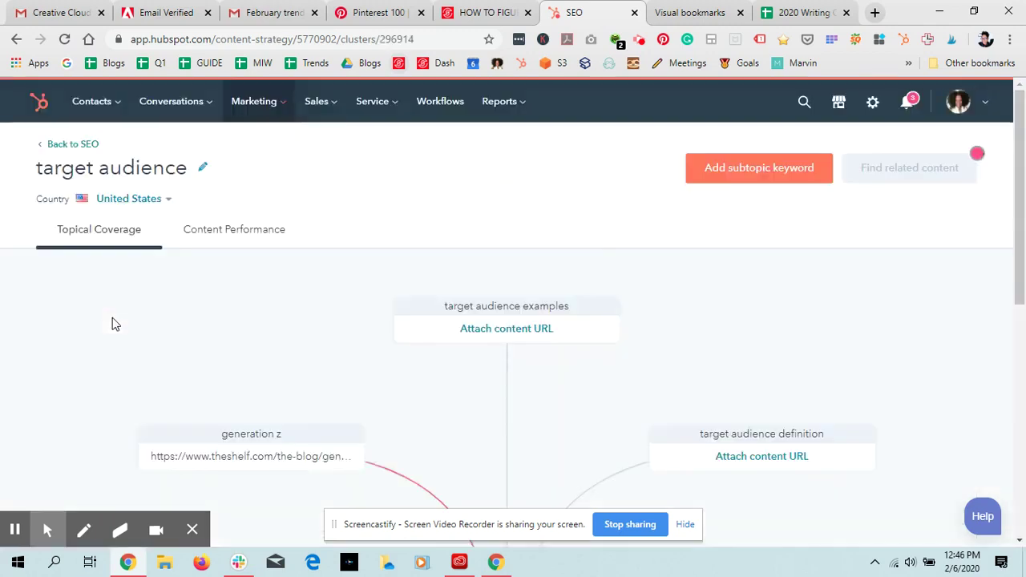
pyautogui.moveTo(1018, 253); pyautogui.dragTo(1023, 383)
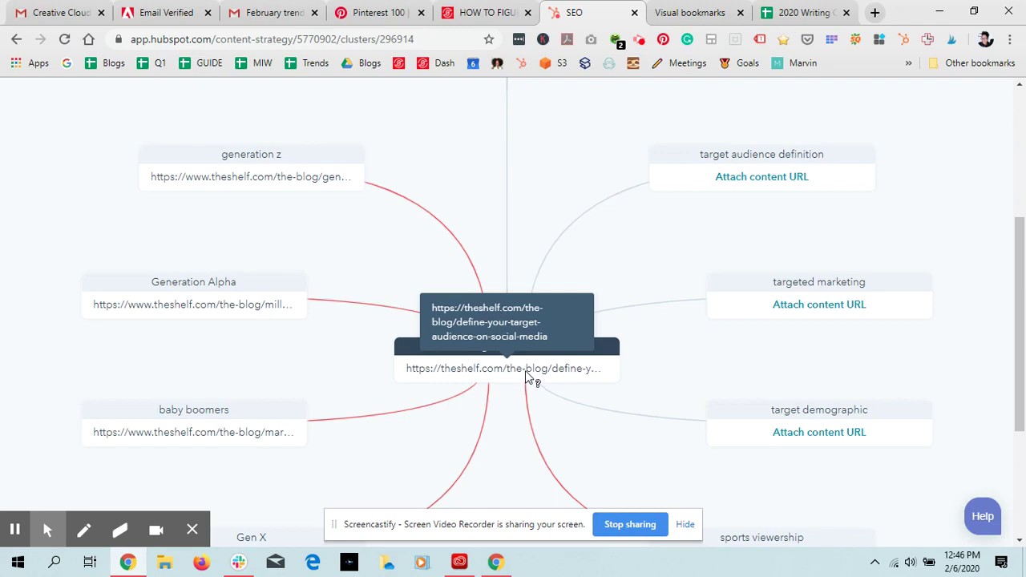
pyautogui.moveTo(1019, 371); pyautogui.dragTo(1023, 418)
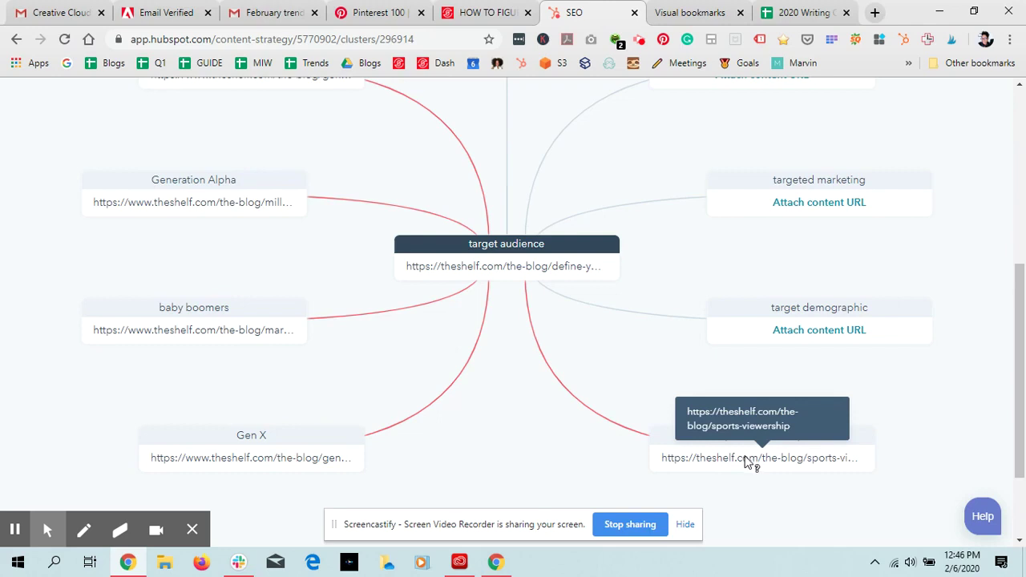
pyautogui.click(473, 14)
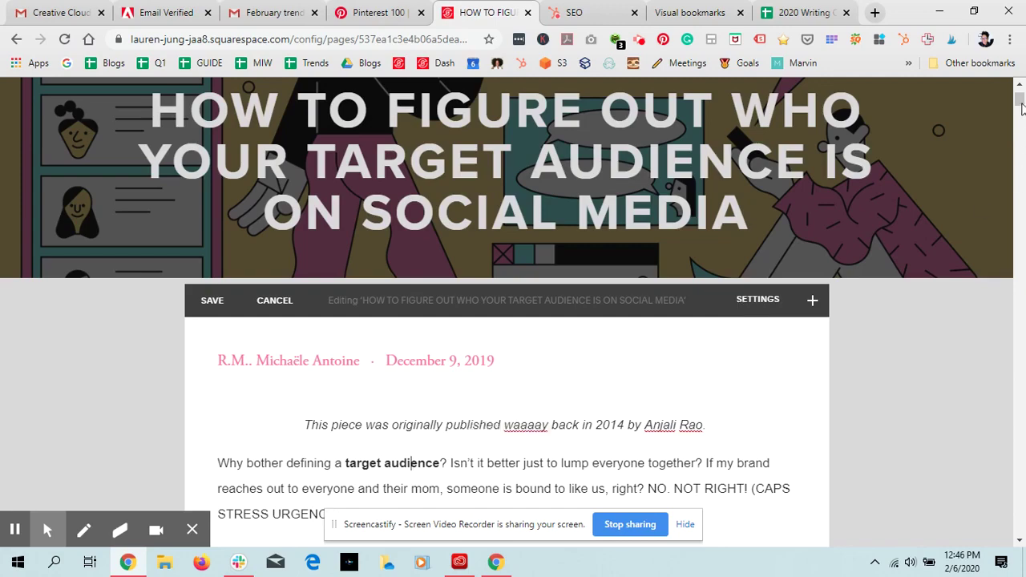
pyautogui.moveTo(1020, 102); pyautogui.dragTo(1021, 152)
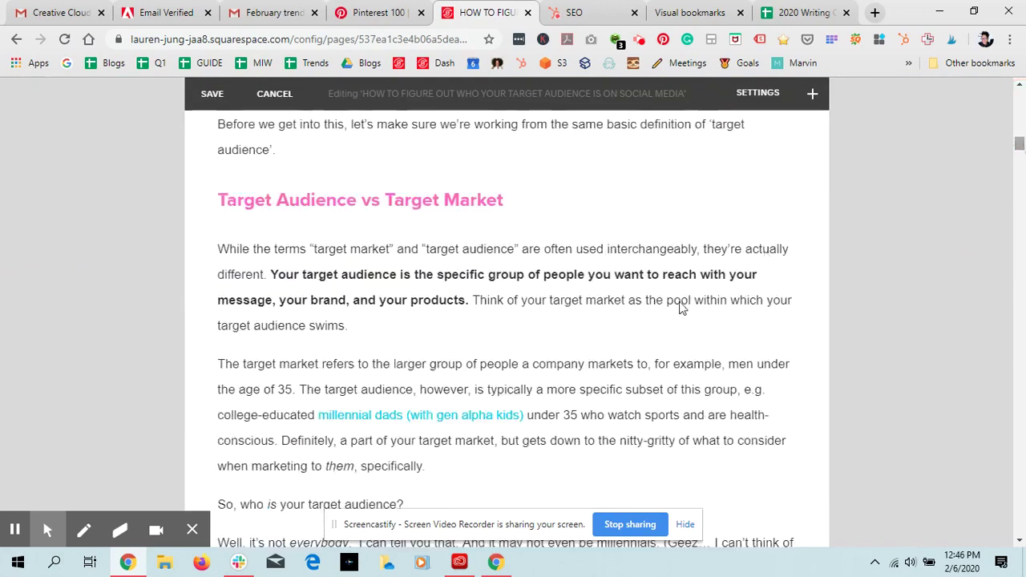
pyautogui.click(654, 415)
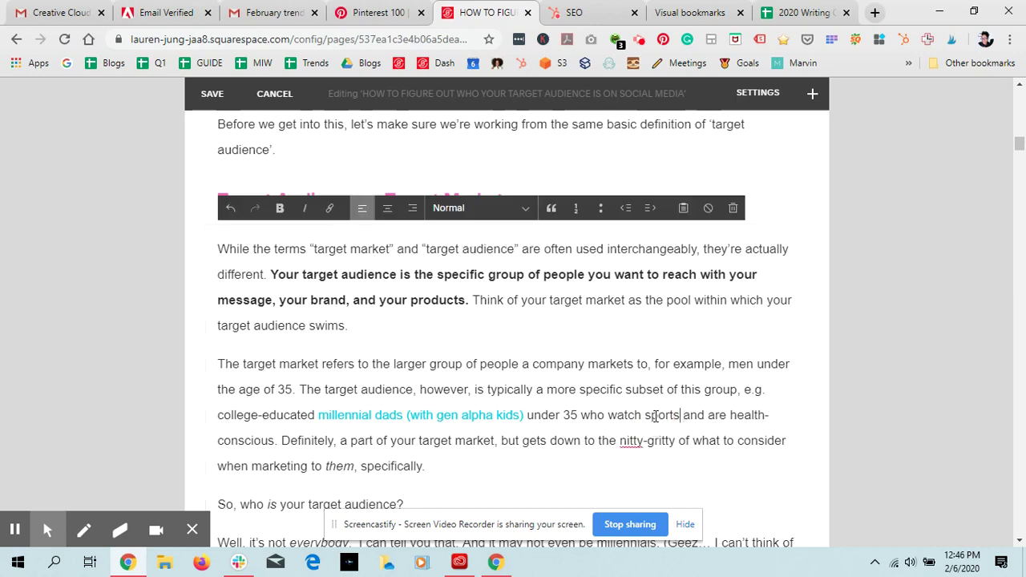
pyautogui.doubleClick(654, 415)
pyautogui.moveTo(654, 415); pyautogui.dragTo(611, 415)
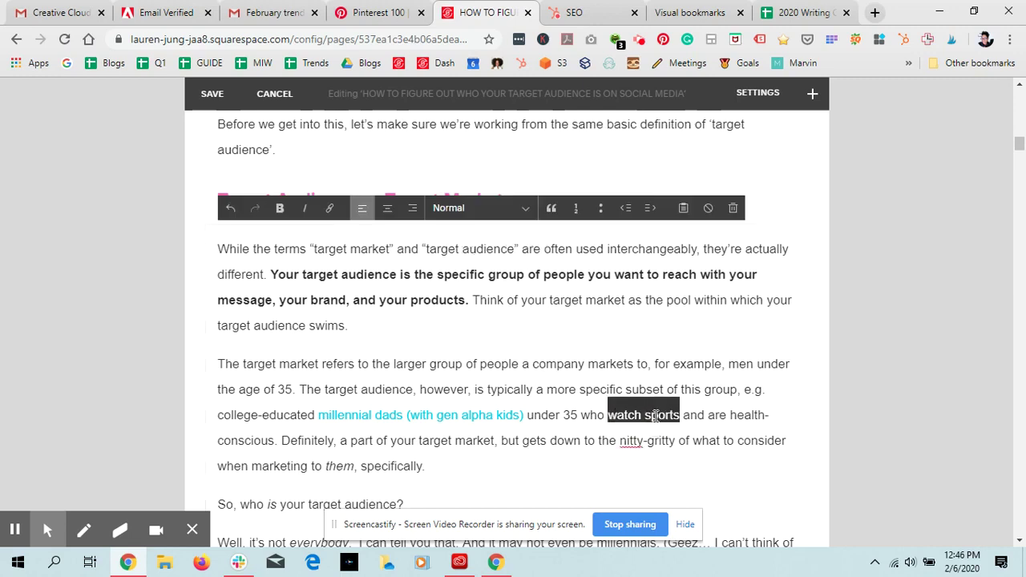
pyautogui.click(329, 208)
pyautogui.click(641, 468)
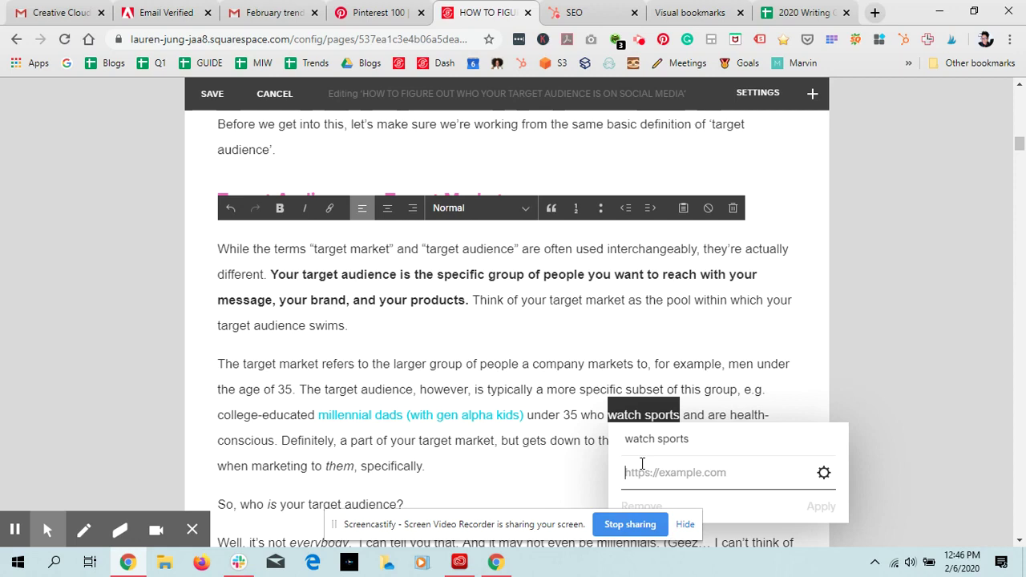
pyautogui.write('https://')
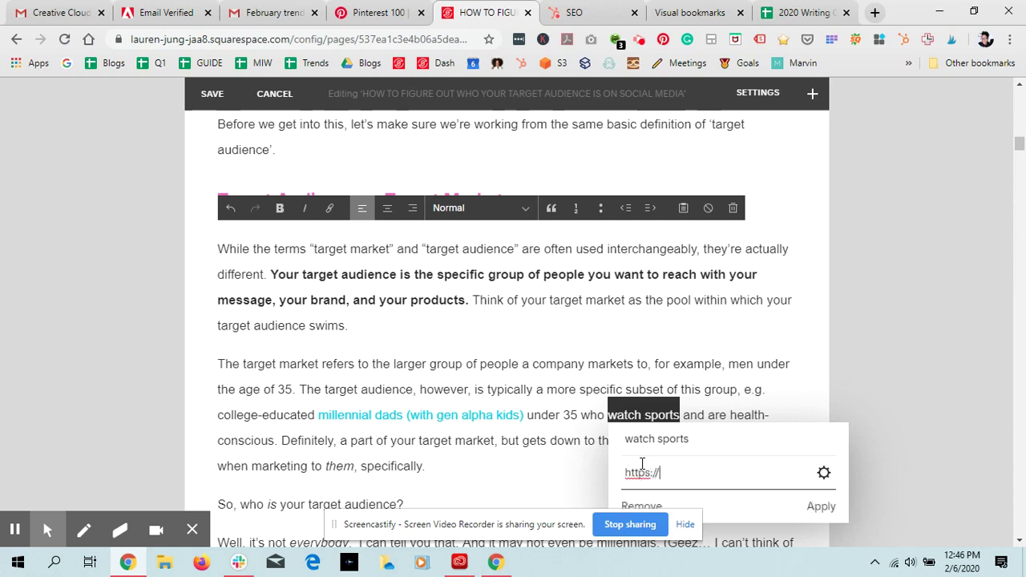
pyautogui.write('theshelf.com/the-blog/w')
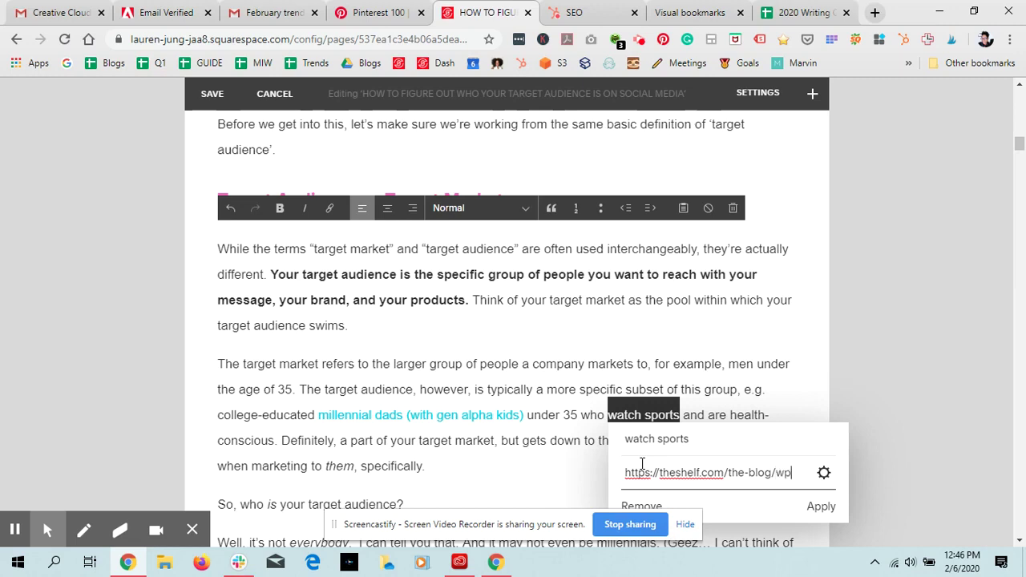
pyautogui.write('p')
pyautogui.press('BackSpace')
pyautogui.press('BackSpace')
pyautogui.write('s')
pyautogui.write('ports-viewership')
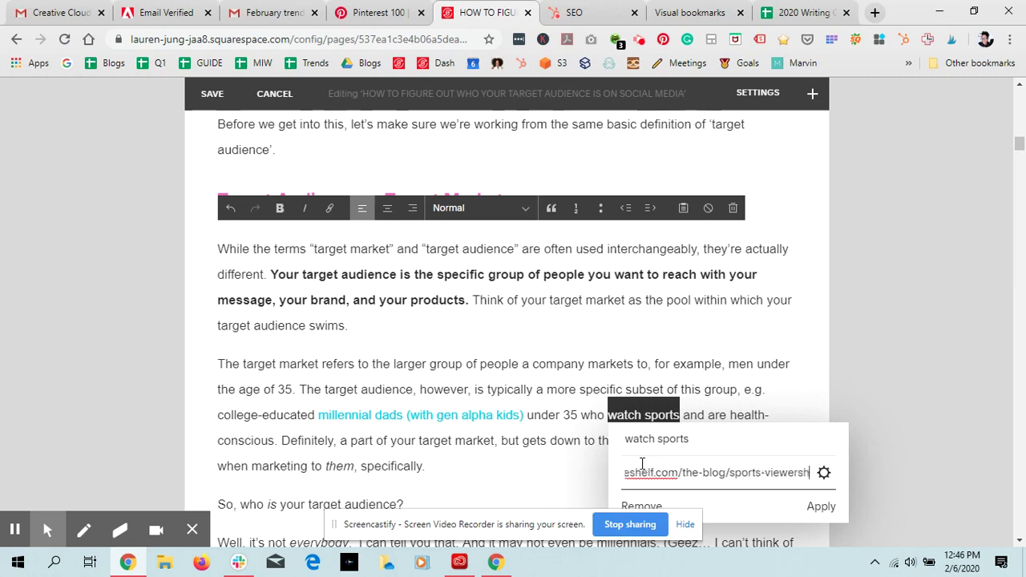
pyautogui.click(819, 508)
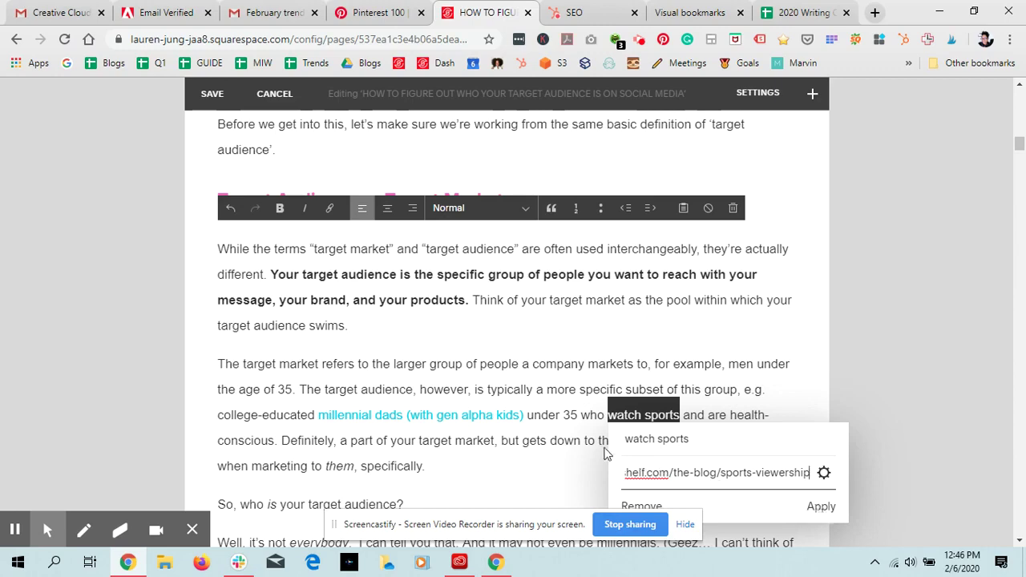
pyautogui.click(556, 431)
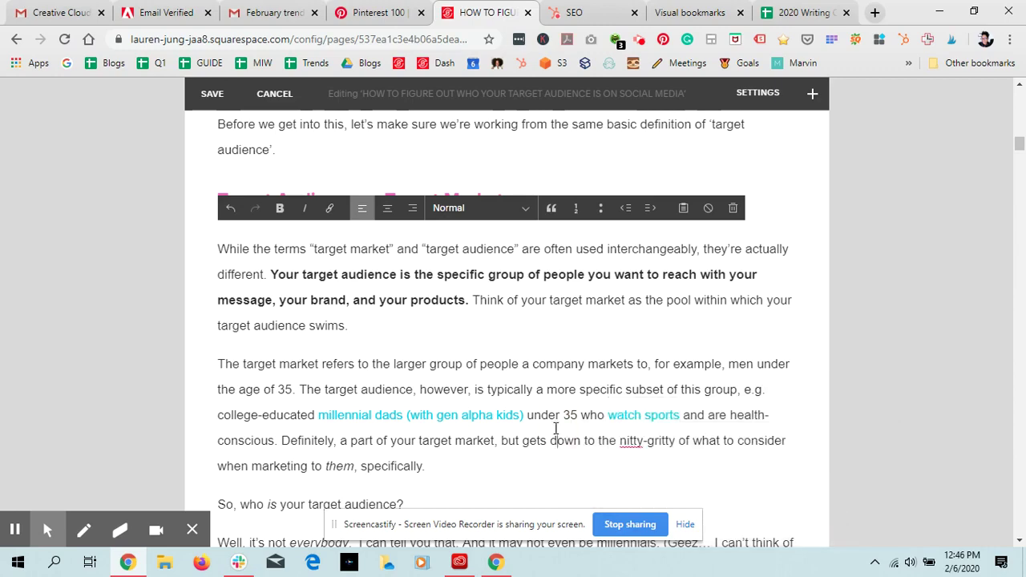
# Look through the rest of the blog post for existing internal links and mentions of related topics
pyautogui.moveTo(1017, 144); pyautogui.dragTo(1020, 206)
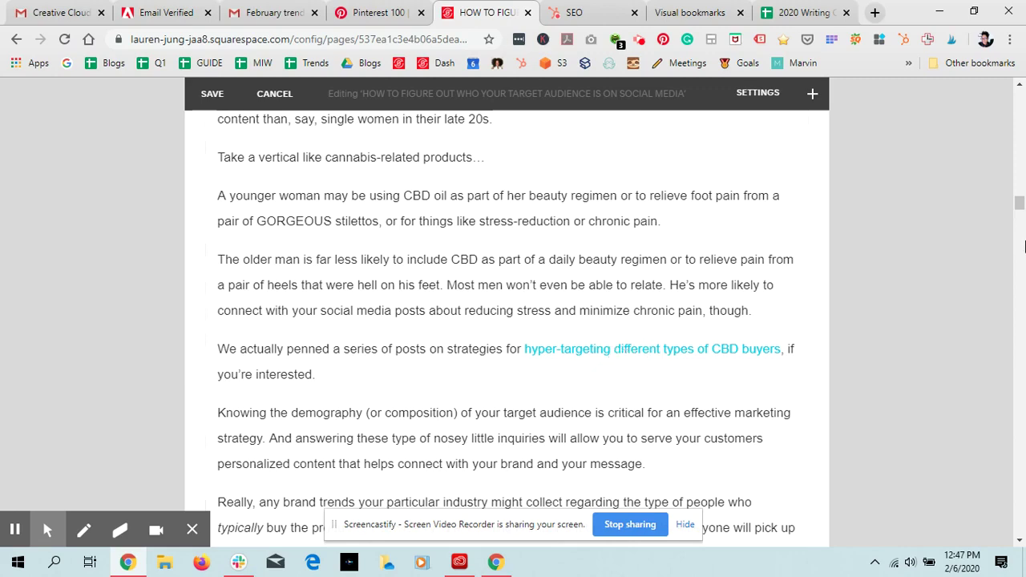
pyautogui.moveTo(1020, 202); pyautogui.dragTo(1019, 319)
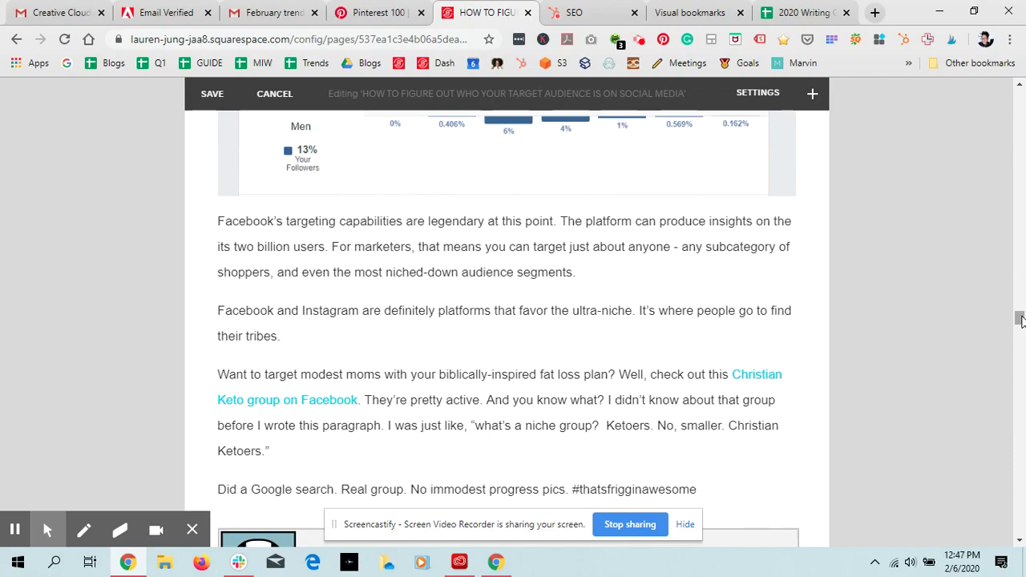
pyautogui.moveTo(1019, 319); pyautogui.dragTo(1016, 275)
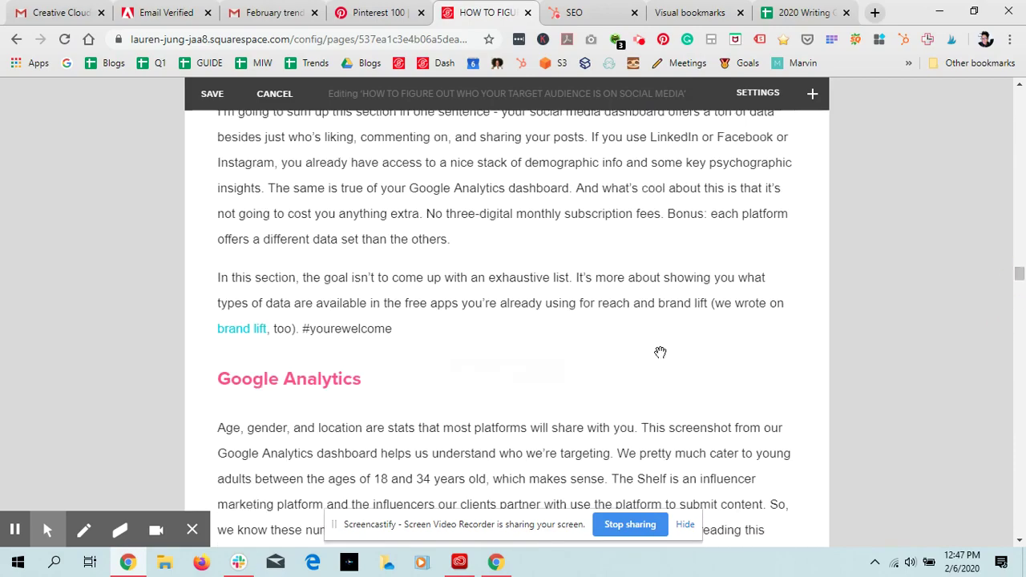
# Return to the target audience cluster in HubSpot and examine the subtopics that have no content URL attached
pyautogui.click(590, 10)
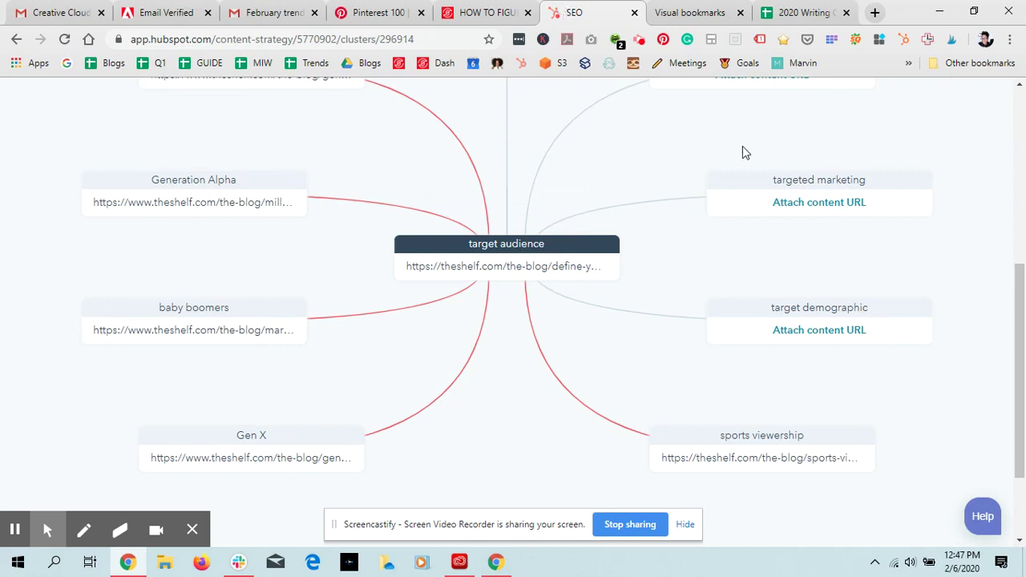
pyautogui.moveTo(1018, 333); pyautogui.dragTo(1005, 146)
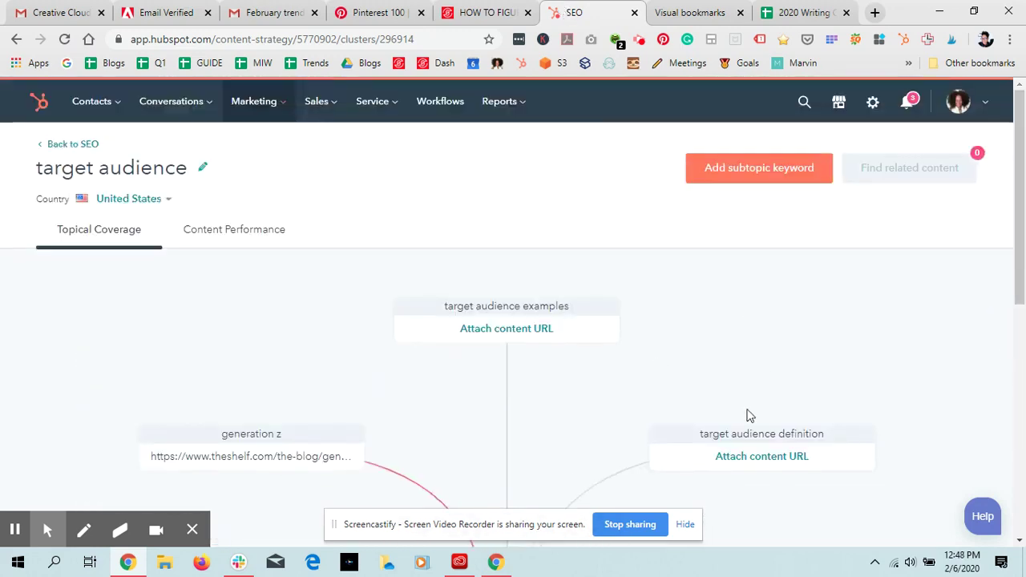
# In the 2020 writing spreadsheet, set the TARGET AUDIENCE row's Published Article to "How to Find Your Target Audience on Social media" and return to HubSpot
pyautogui.click(789, 13)
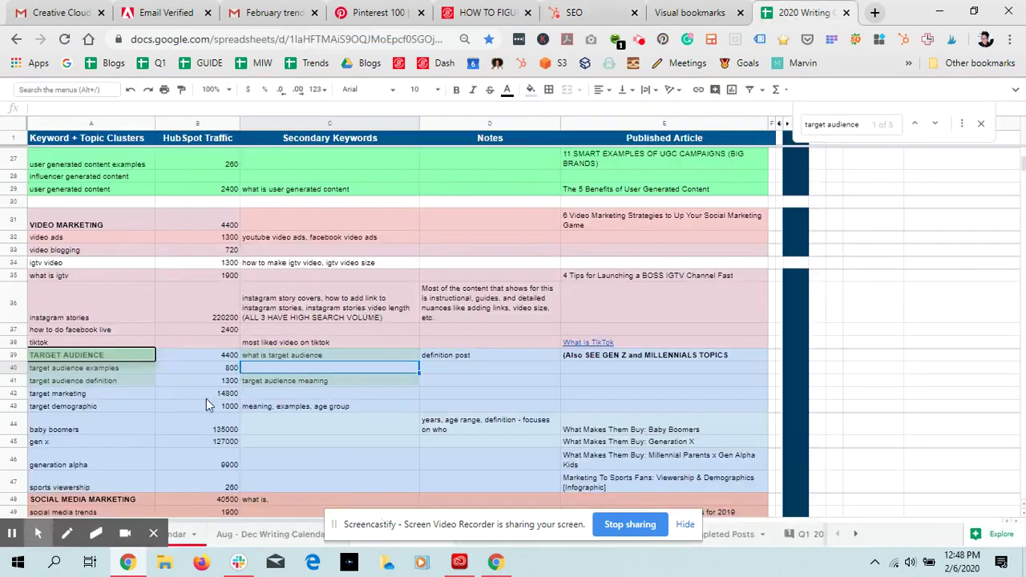
pyautogui.click(334, 359)
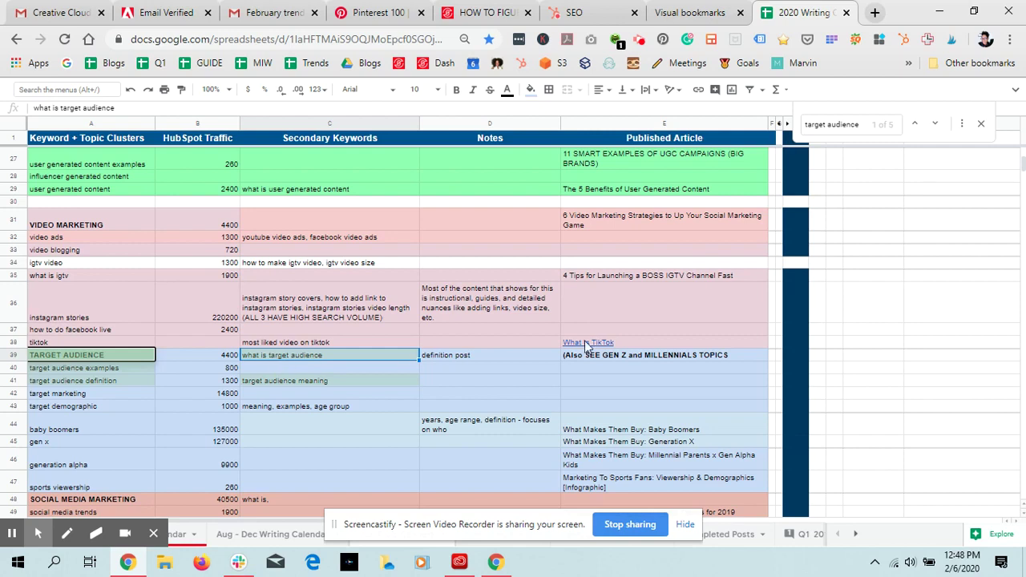
pyautogui.click(618, 359)
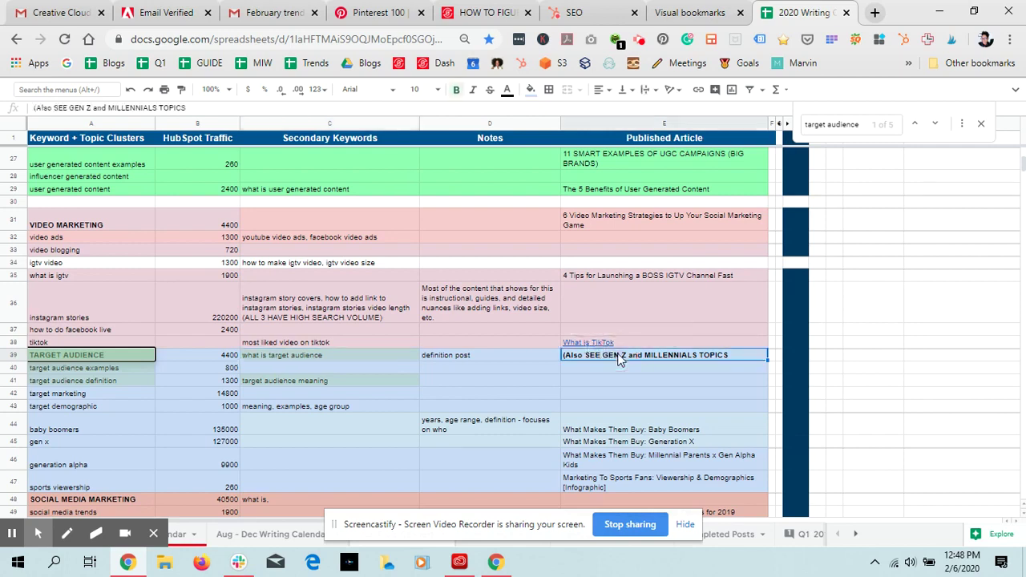
pyautogui.write('Ho')
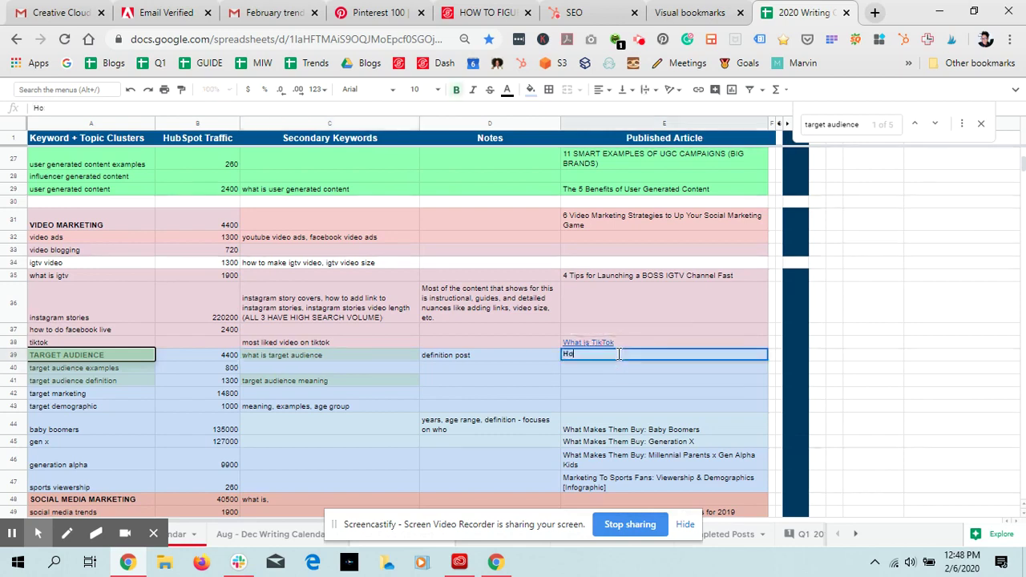
pyautogui.write('w to Find Your Target Au')
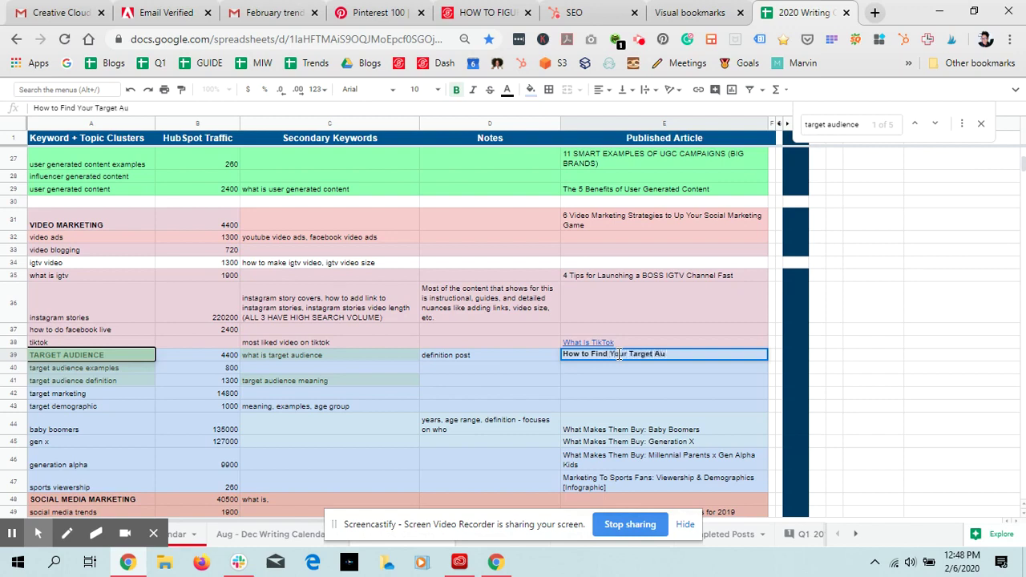
pyautogui.write('dience on Socila')
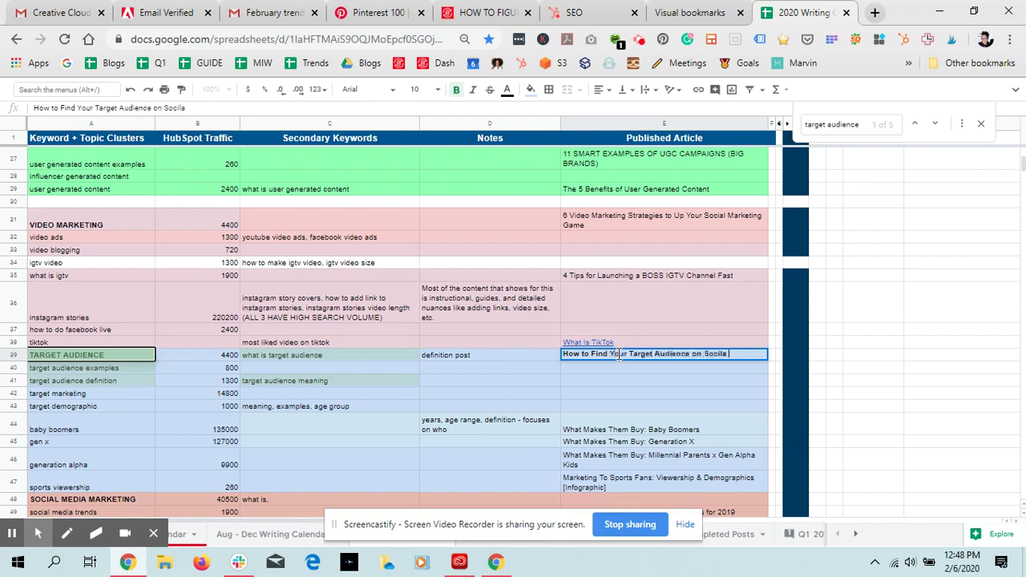
pyautogui.press('BackSpace')
pyautogui.press('BackSpace')
pyautogui.press('BackSpace')
pyautogui.write('al media')
pyautogui.hotkey('ctrl', 'Return')
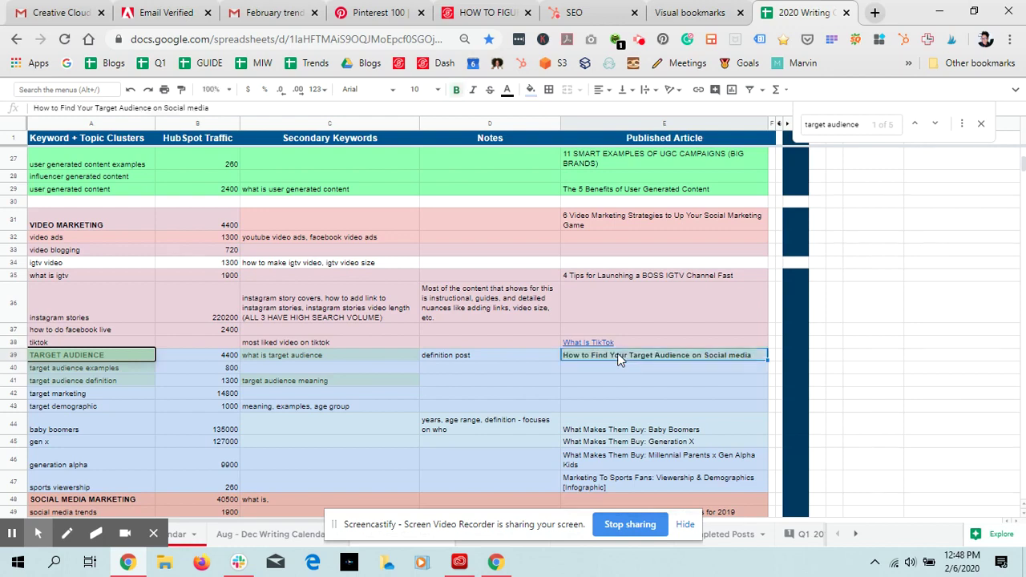
pyautogui.click(584, 14)
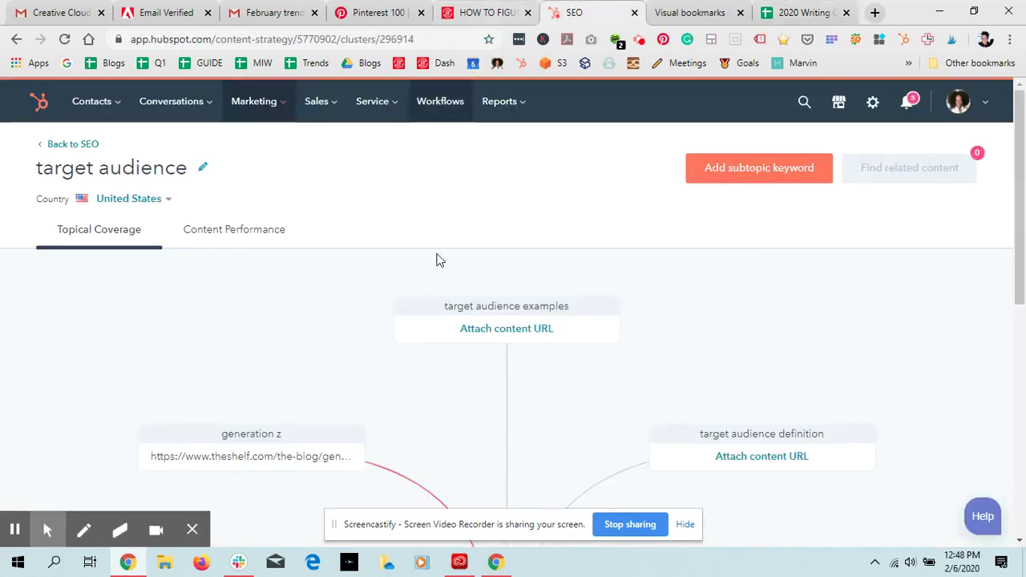